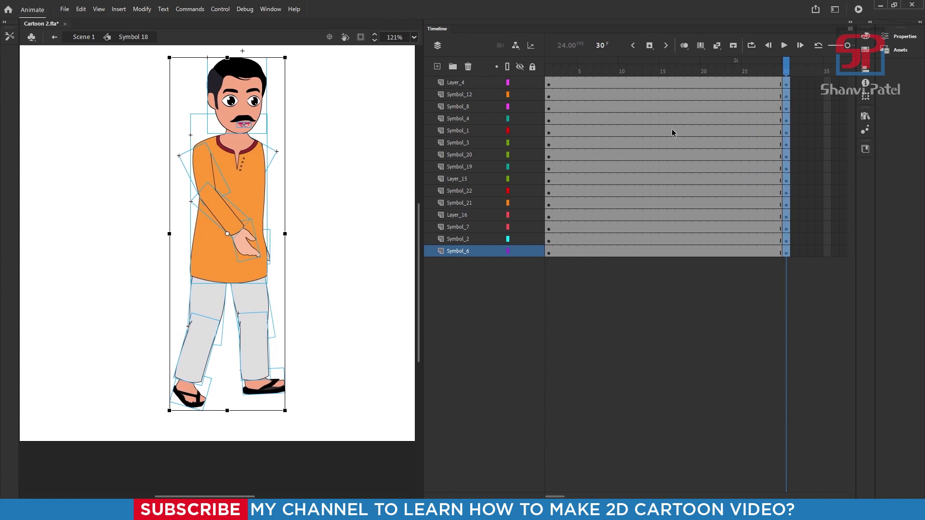
# Insert keyframes at frame 15 on all of the character's layers.
pyautogui.moveTo(661, 79); pyautogui.dragTo(661, 163)
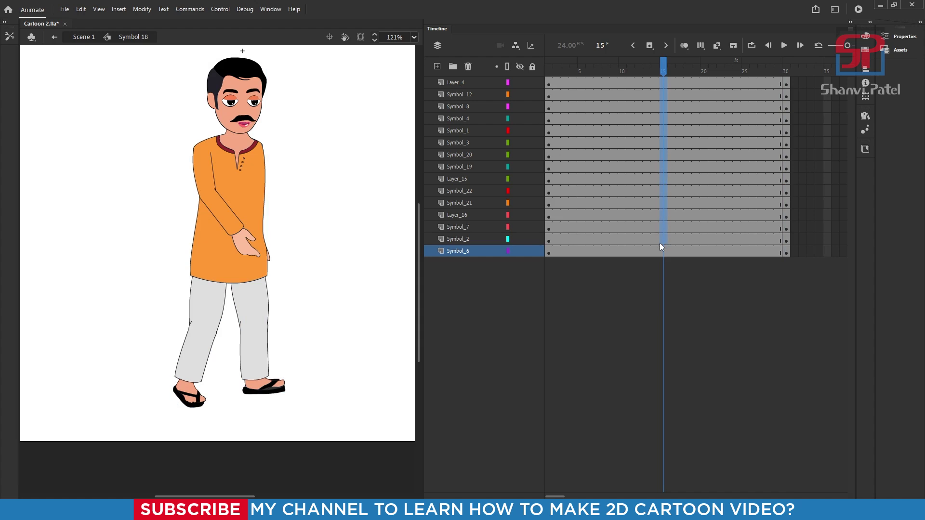
pyautogui.press('F6')
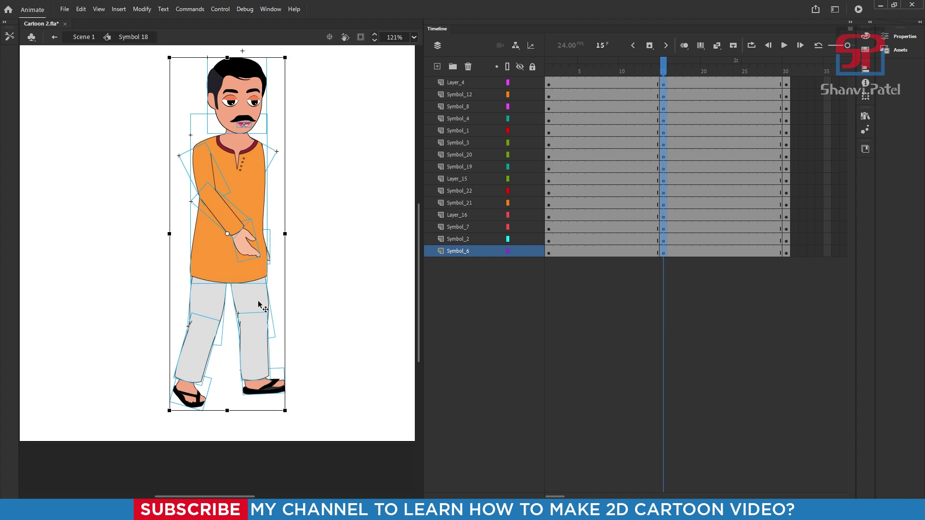
pyautogui.click(352, 241)
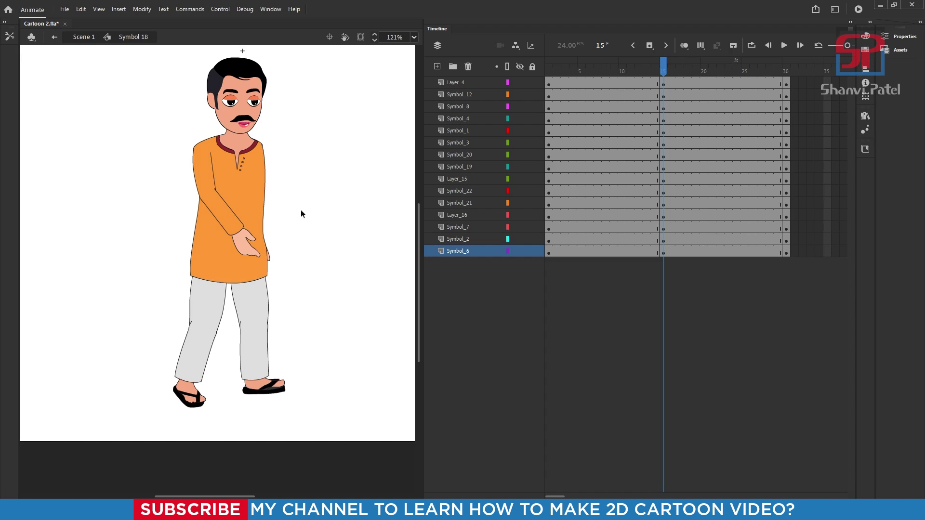
# Hide the shirt layer Symbol_3 temporarily to select the rear arm's hand, forearm and upper arm at frame 15.
pyautogui.click(241, 191)
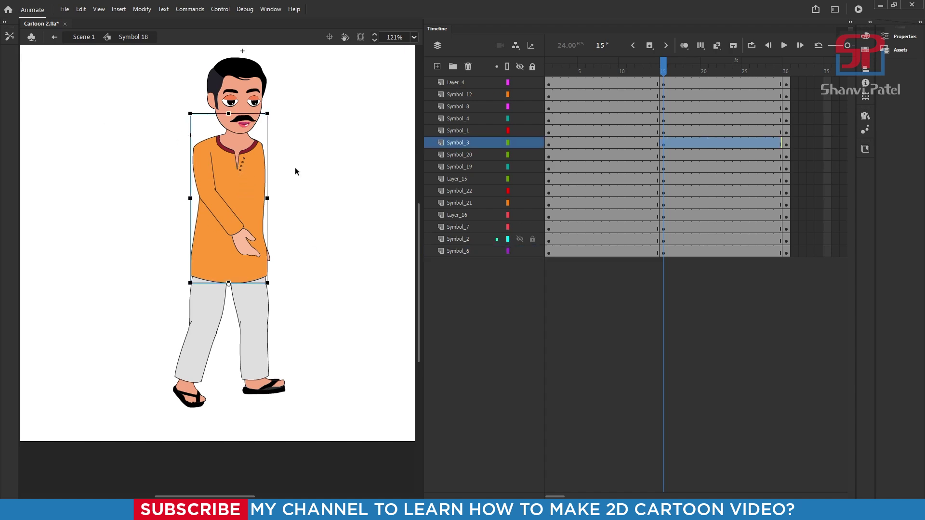
pyautogui.click(521, 144)
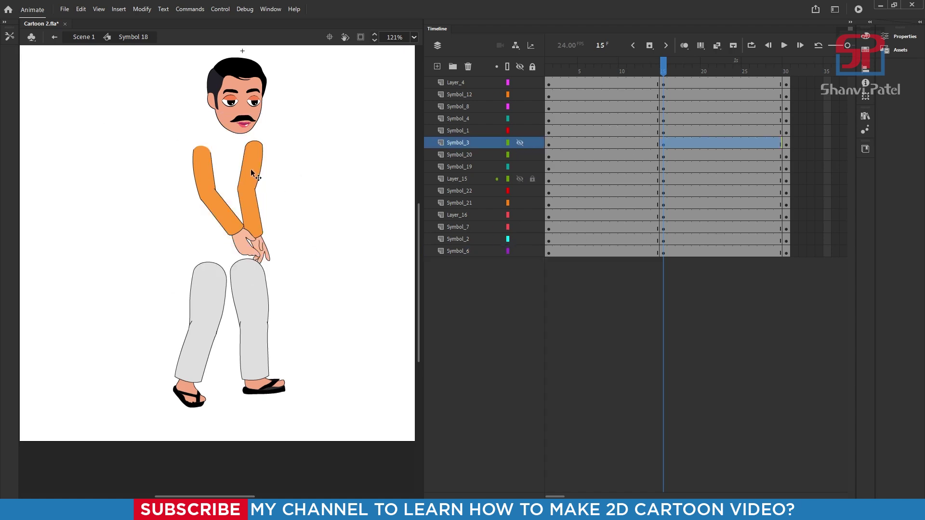
pyautogui.click(266, 255)
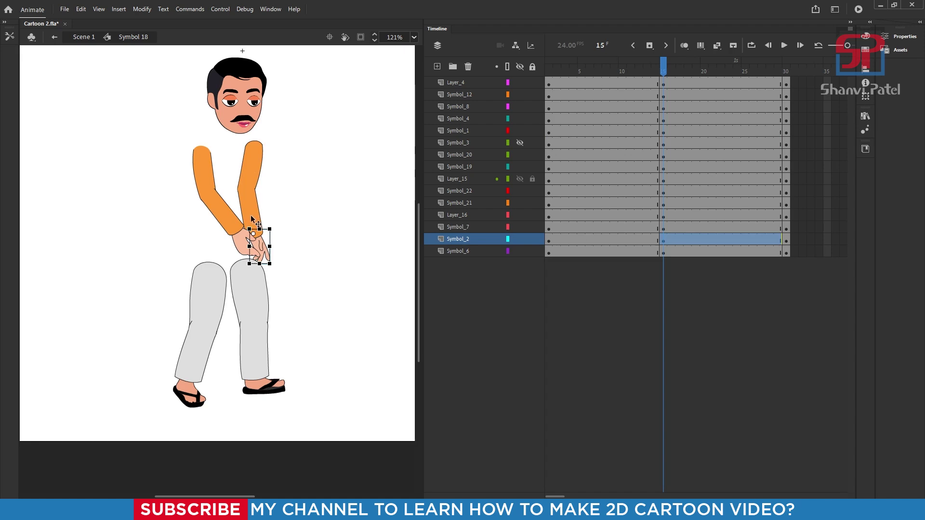
pyautogui.keyDown('shift'); pyautogui.click(259, 191); pyautogui.keyUp('shift')
pyautogui.keyDown('shift'); pyautogui.click(259, 159); pyautogui.keyUp('shift')
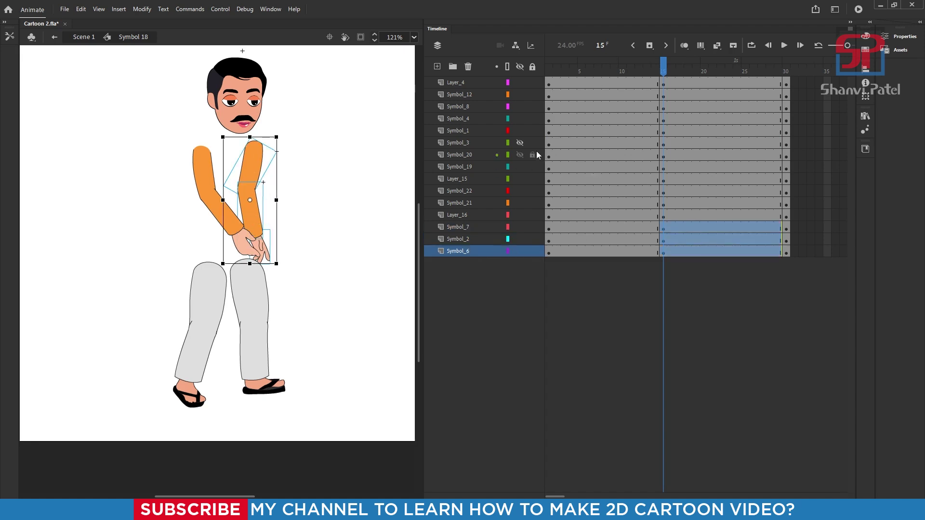
pyautogui.click(520, 143)
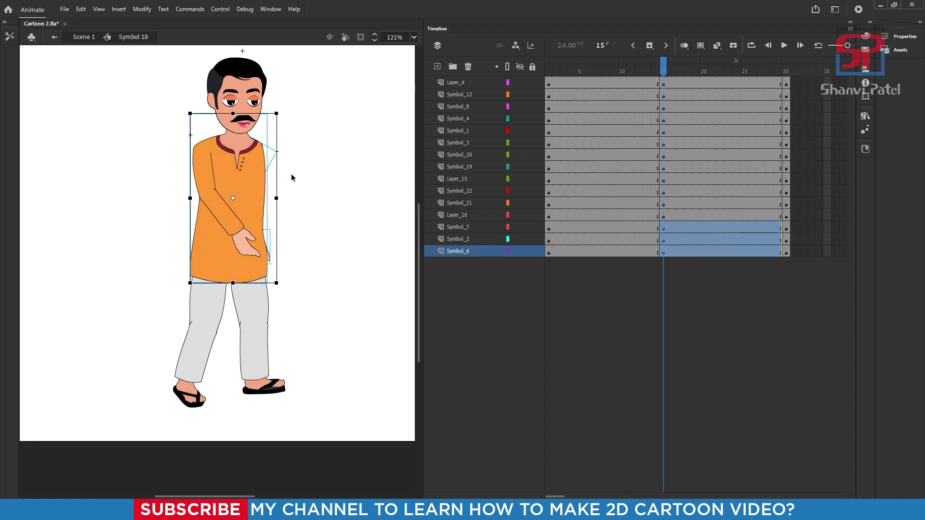
# Display all layers as outlines and move the pivot of the rear arm layers Symbol_6, Symbol_2 and Symbol_7 to the shoulder.
pyautogui.click(507, 68)
pyautogui.scroll(3, 280, 200)
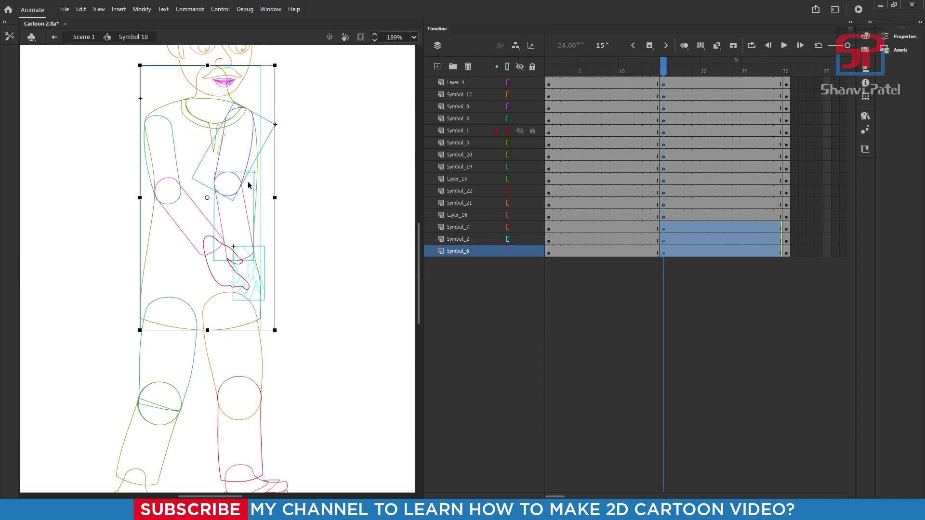
pyautogui.click(463, 251)
pyautogui.keyDown('shift'); pyautogui.click(464, 240); pyautogui.keyUp('shift')
pyautogui.keyDown('shift'); pyautogui.click(466, 227); pyautogui.keyUp('shift')
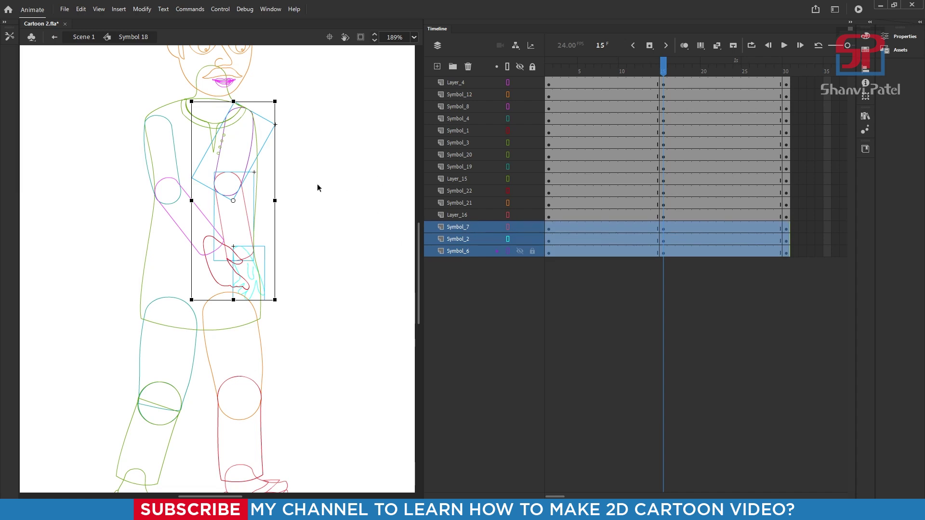
pyautogui.moveTo(234, 200); pyautogui.dragTo(242, 153)
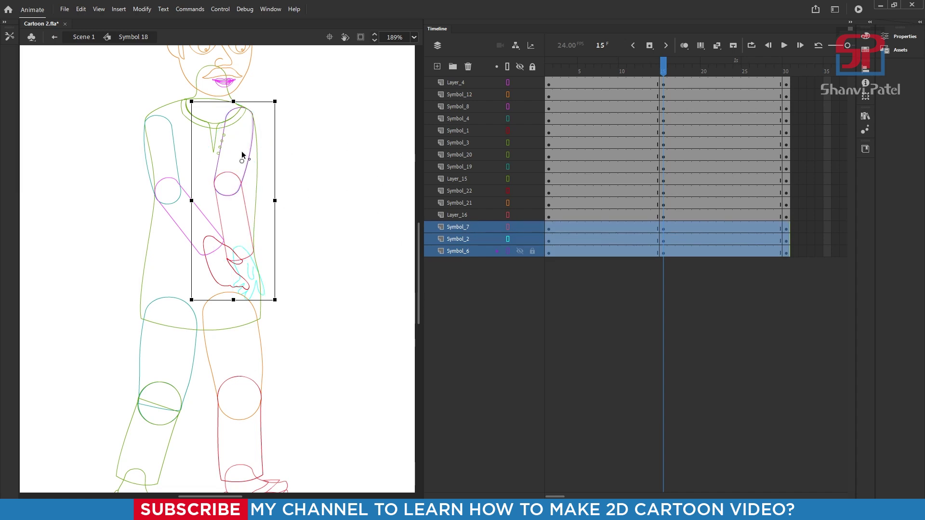
pyautogui.moveTo(243, 118); pyautogui.dragTo(243, 117)
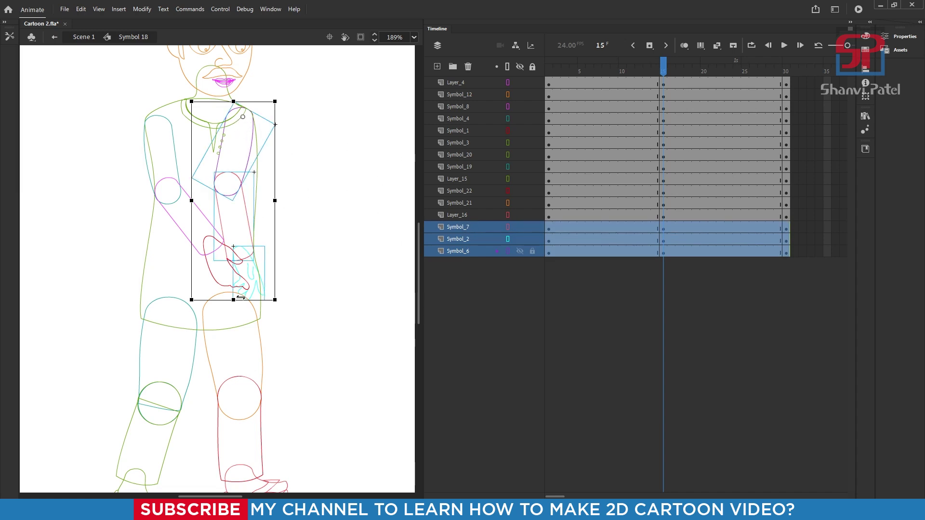
# Rotate the rear arm forward about the shoulder, restore the filled display and nudge the arm slightly down.
pyautogui.moveTo(187, 301); pyautogui.dragTo(240, 313)
pyautogui.click(507, 66)
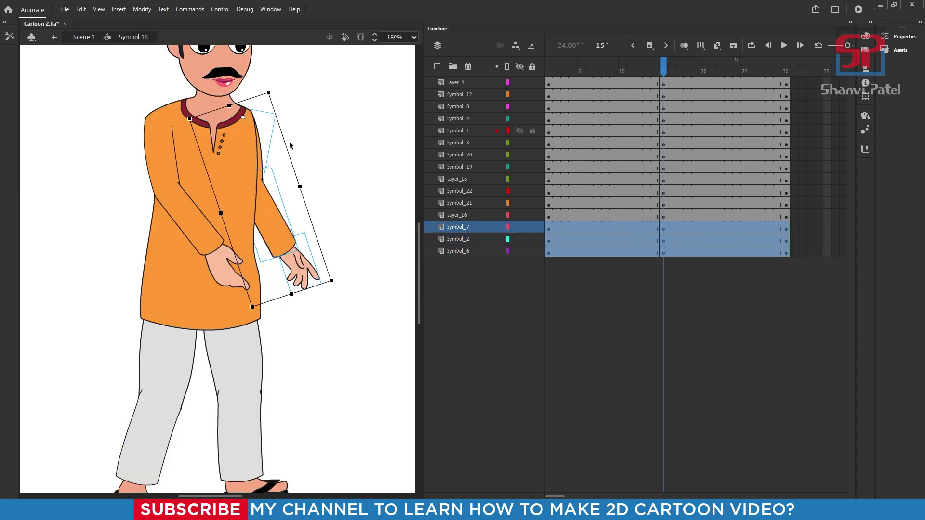
pyautogui.scroll(3, 265, 125)
pyautogui.press('Down')
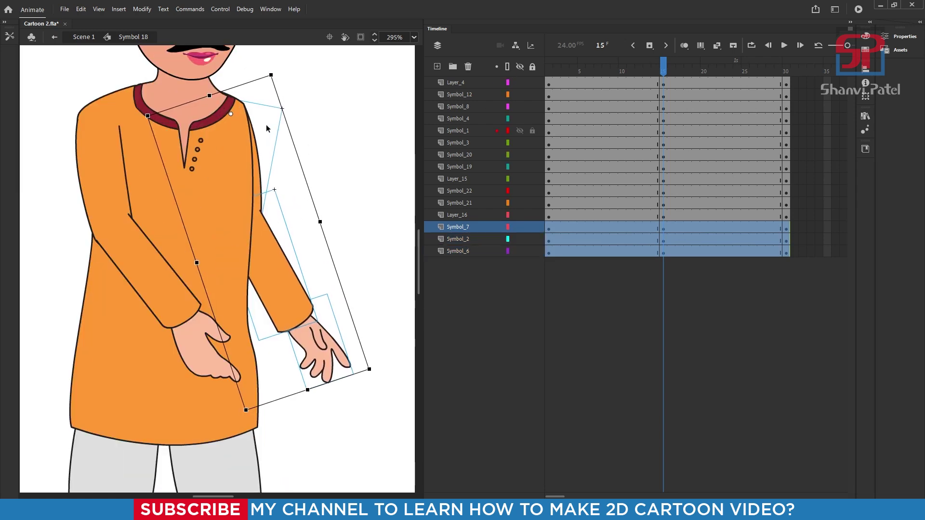
pyautogui.scroll(-3, 286, 143)
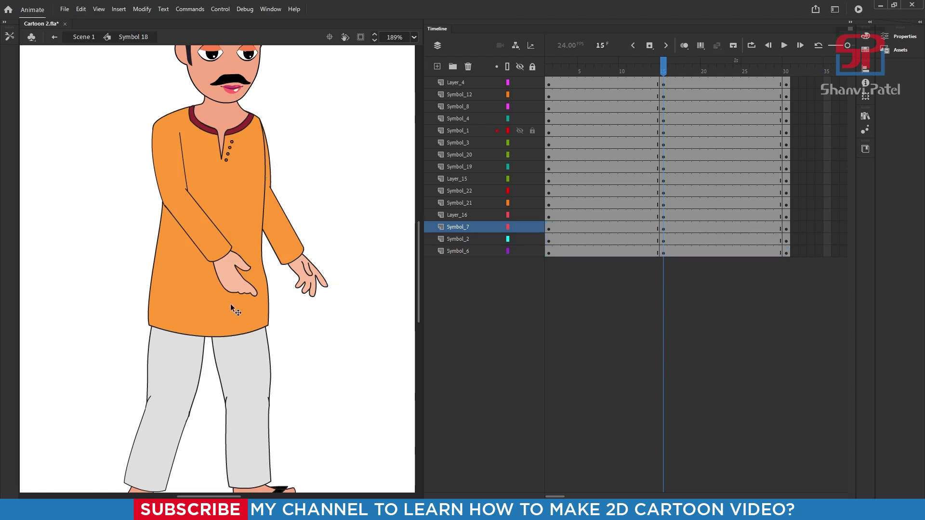
# Rotate the near arm's upper arm, forearm and hand backward about the shoulder so it hangs beside the shirt.
pyautogui.click(222, 276)
pyautogui.click(172, 161)
pyautogui.click(174, 183)
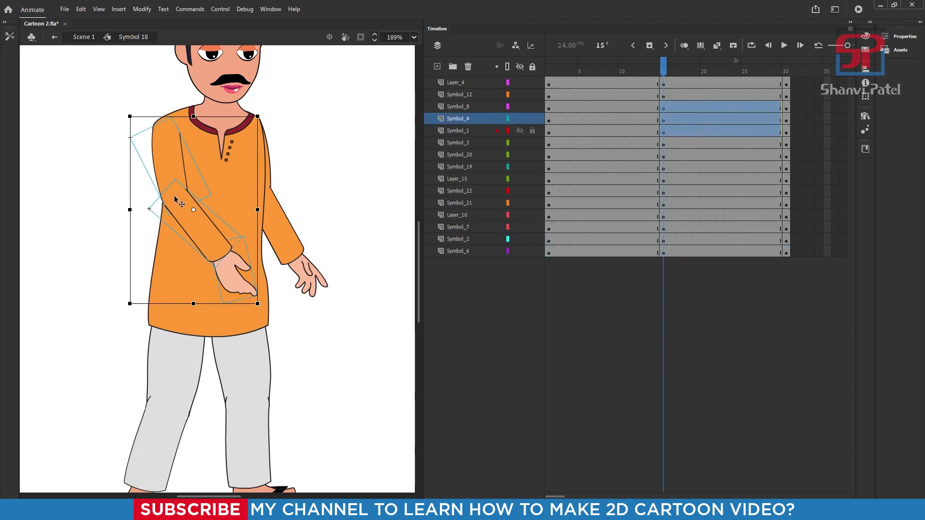
pyautogui.moveTo(260, 306); pyautogui.dragTo(176, 330)
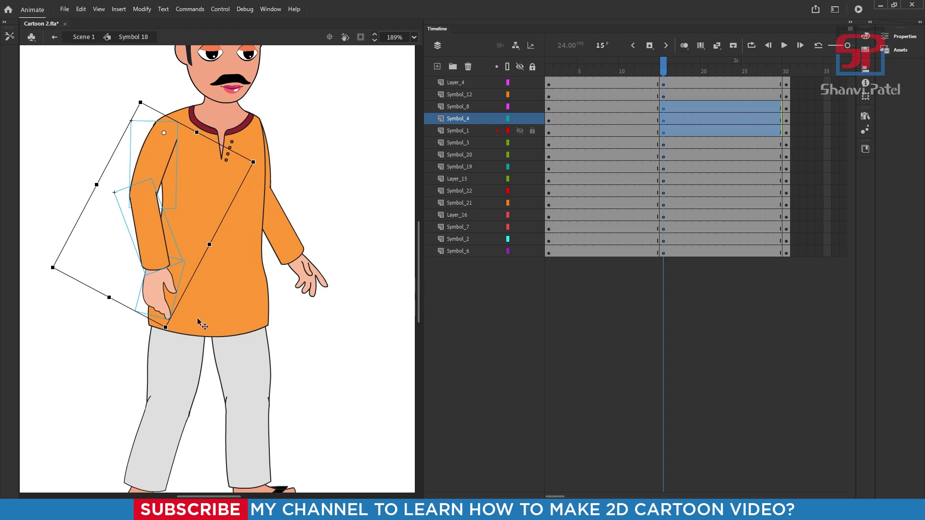
pyautogui.scroll(-3, 310, 302)
pyautogui.scroll(2, 319, 340)
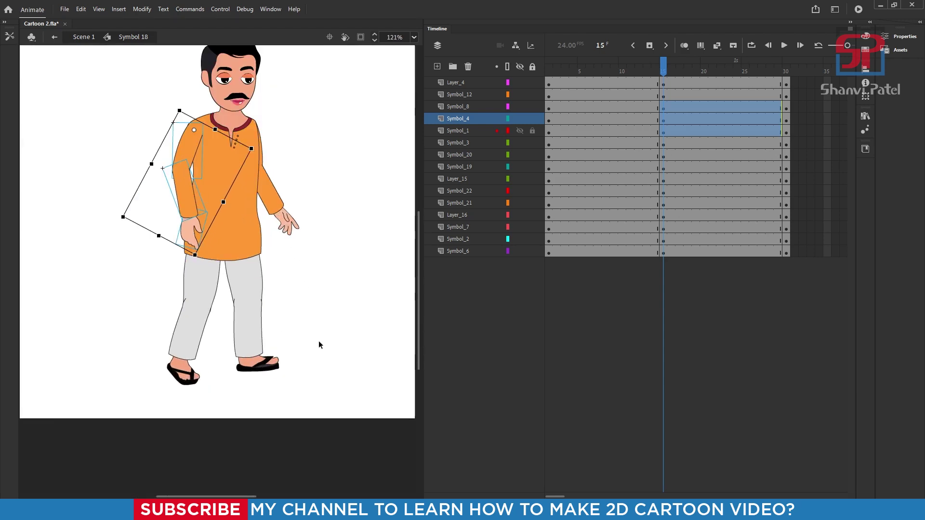
pyautogui.click(319, 348)
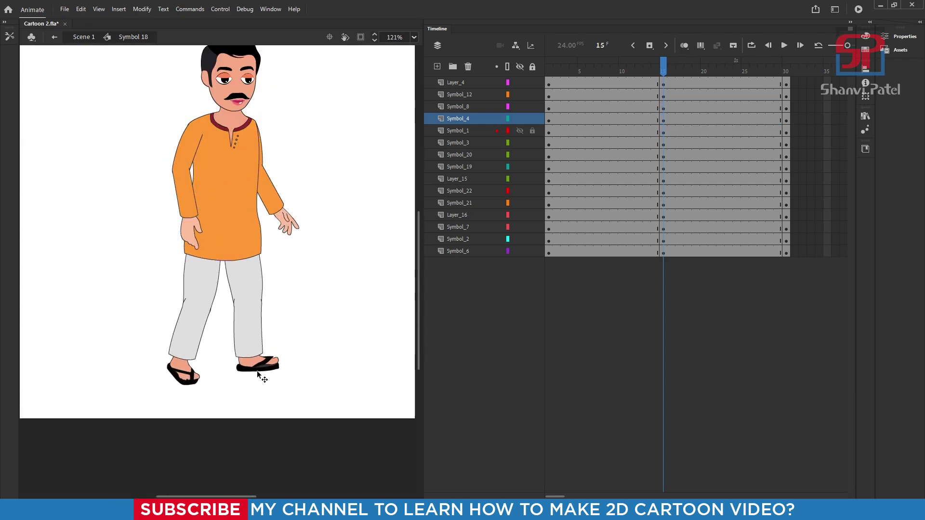
# Rotate both legs about the hips at frame 15, swinging the far leg backward and the near leg forward.
pyautogui.moveTo(274, 392); pyautogui.dragTo(238, 243)
pyautogui.moveTo(283, 384); pyautogui.dragTo(203, 246)
pyautogui.click(213, 385)
pyautogui.moveTo(162, 391); pyautogui.dragTo(219, 401)
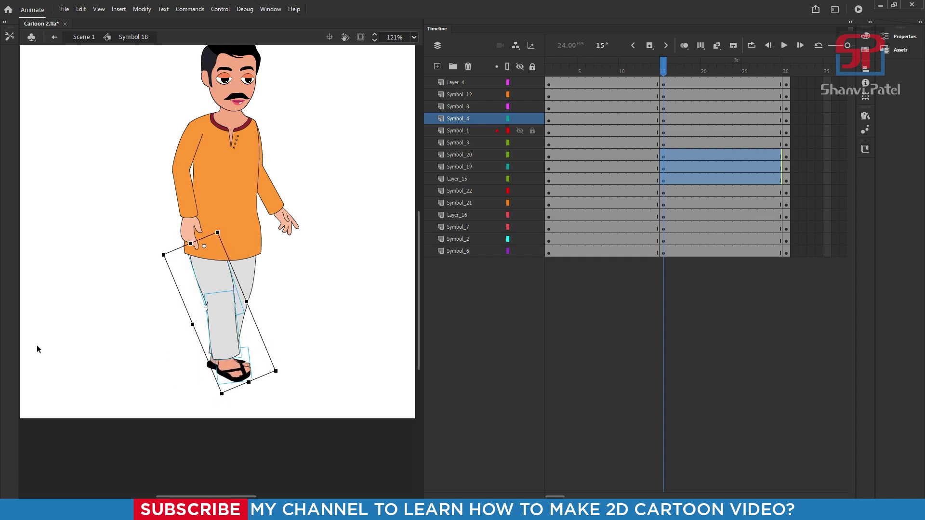
# Create classic tweens on all layers between the keyframes at frames 1, 15 and 30 and play the walk.
pyautogui.moveTo(664, 68); pyautogui.dragTo(671, 89)
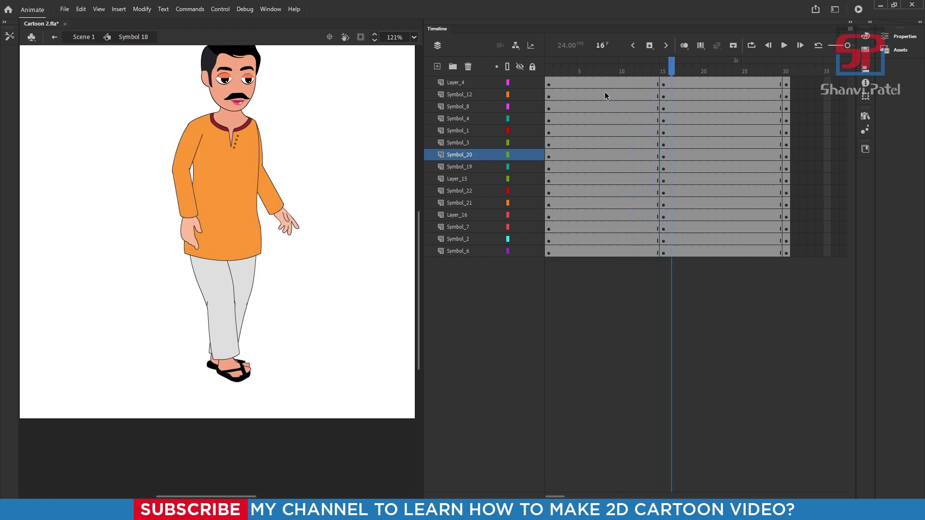
pyautogui.click(566, 85)
pyautogui.moveTo(575, 85); pyautogui.dragTo(786, 253)
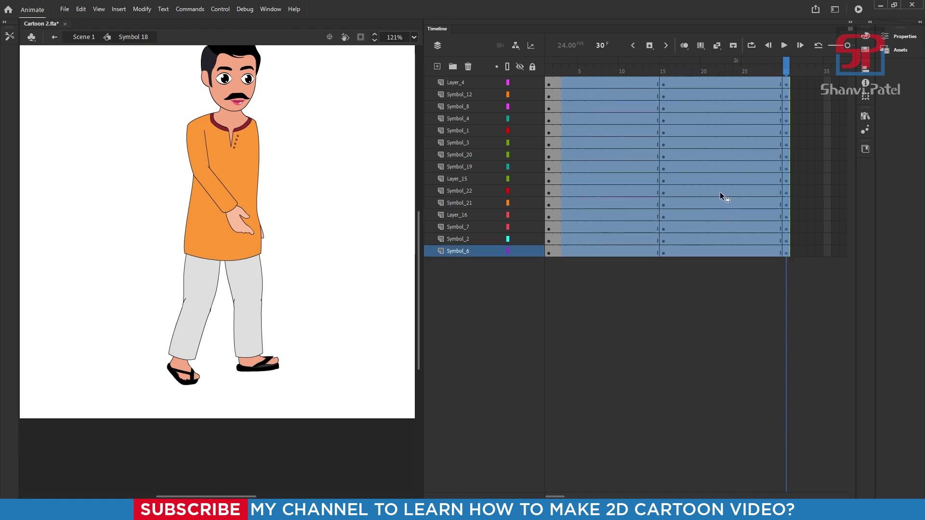
pyautogui.rightClick(722, 193)
pyautogui.click(763, 200)
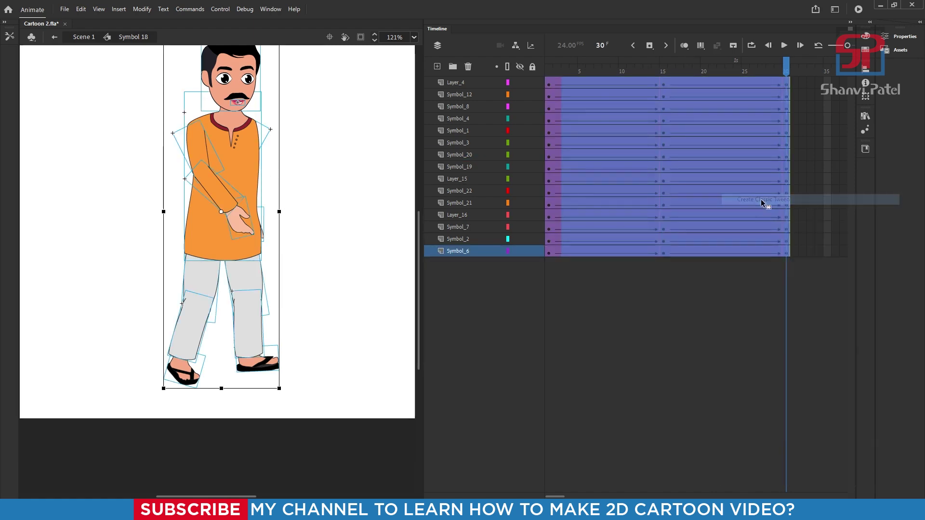
pyautogui.moveTo(569, 71); pyautogui.dragTo(542, 77)
pyautogui.click(784, 45)
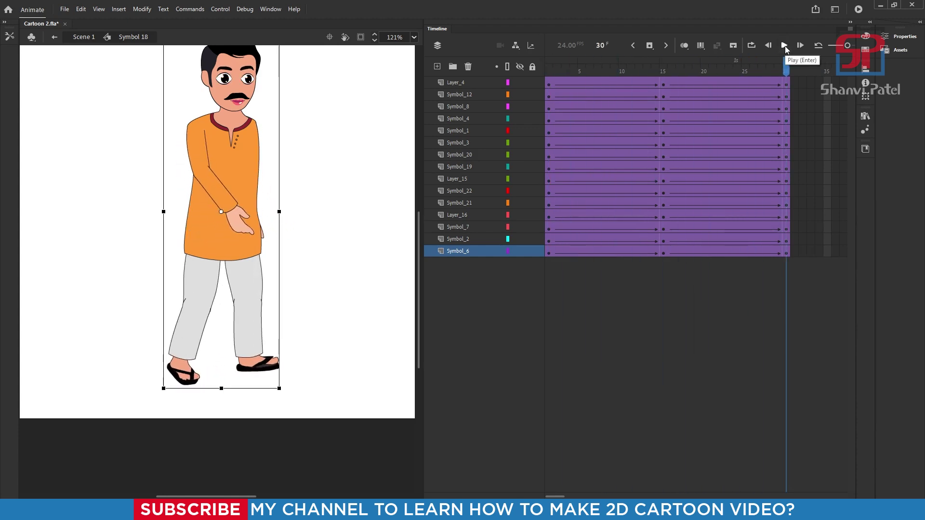
# Insert keyframes at frames 8 and 22 on all of the character's layers.
pyautogui.moveTo(606, 86); pyautogui.dragTo(605, 267)
pyautogui.press('F6')
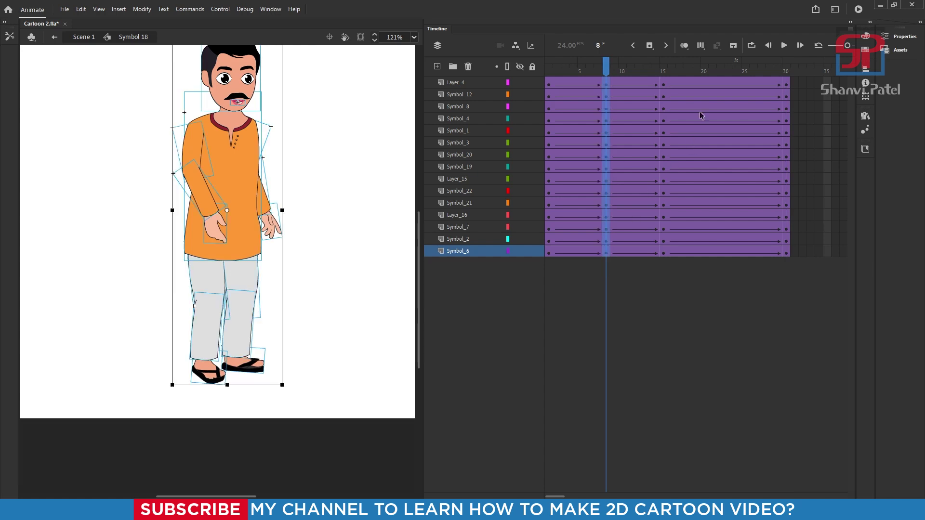
pyautogui.moveTo(724, 83); pyautogui.dragTo(720, 258)
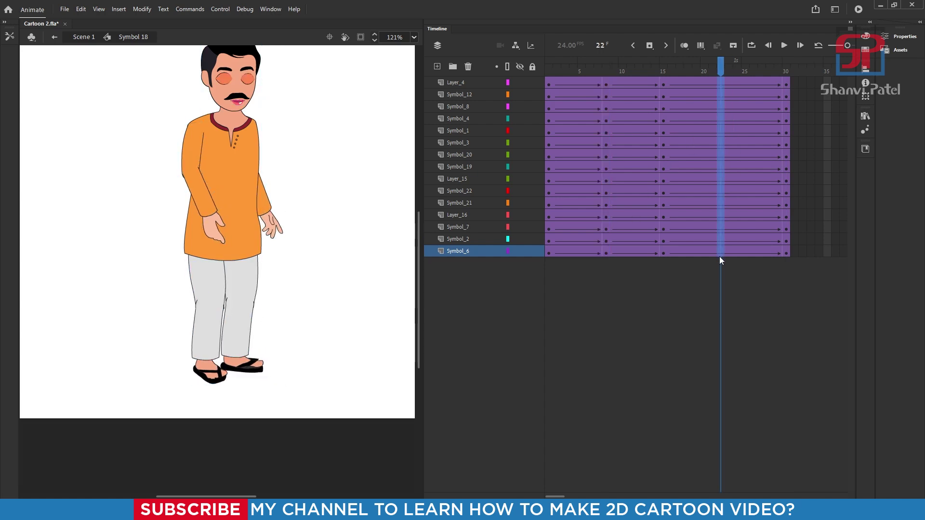
pyautogui.press('F6')
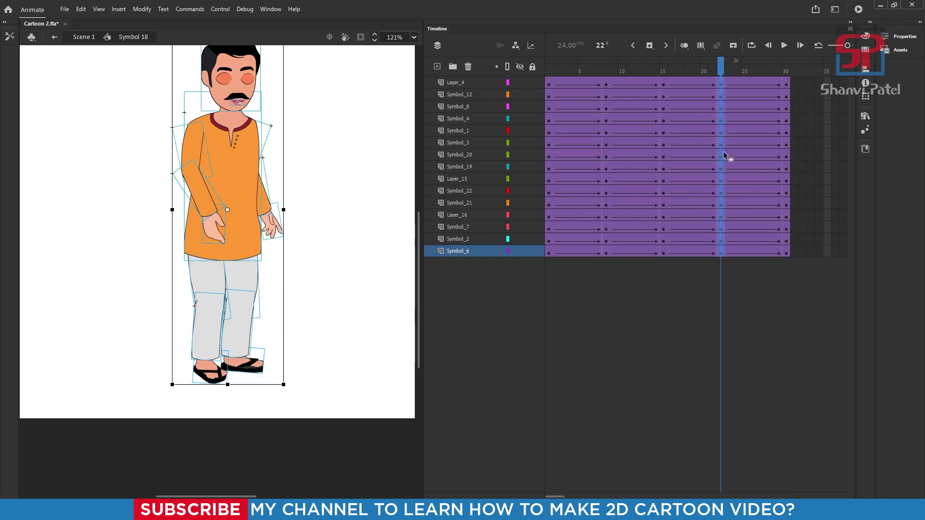
# Rotate the near leg's thigh (Symbol_19) forward about the hip at frame 8.
pyautogui.click(606, 71)
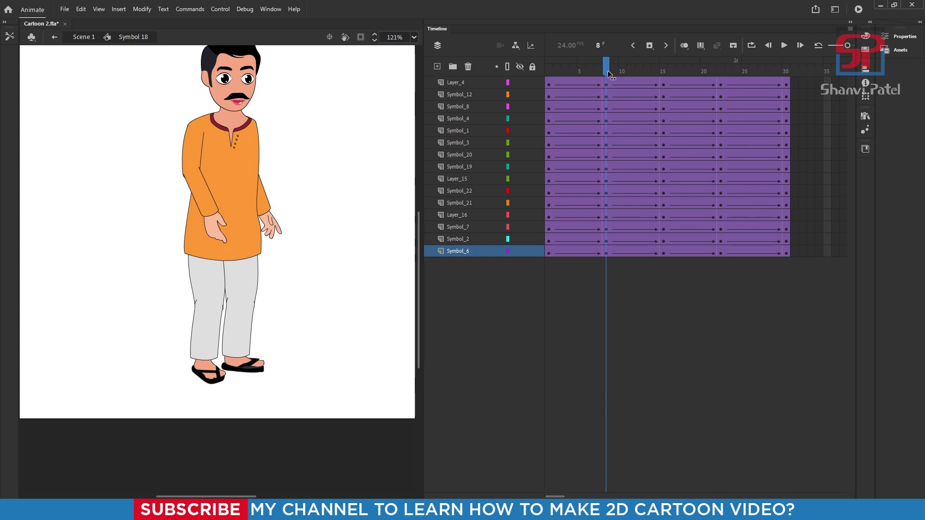
pyautogui.moveTo(608, 74)
pyautogui.mouseDown()
pyautogui.moveTo(564, 78)
pyautogui.moveTo(607, 85)
pyautogui.moveTo(545, 88)
pyautogui.moveTo(606, 85)
pyautogui.mouseUp()
pyautogui.click(229, 295)
pyautogui.scroll(3, 196, 351)
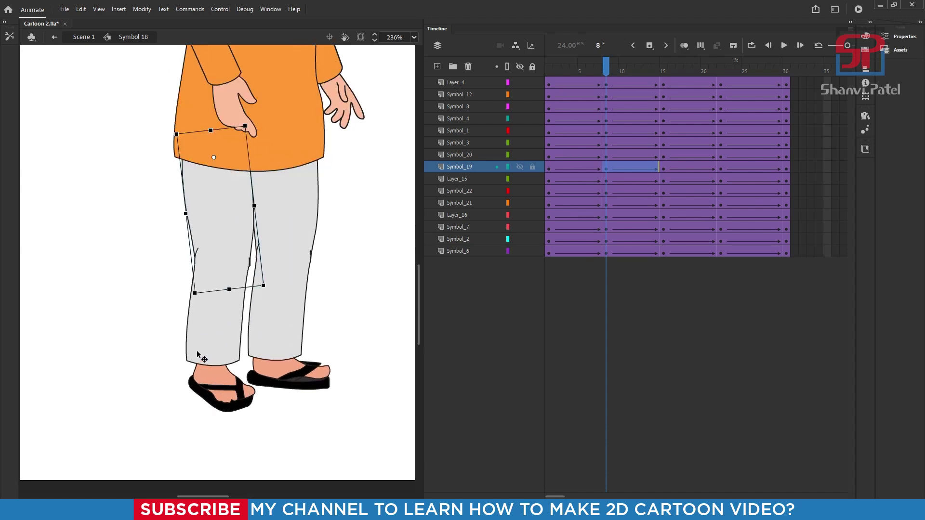
pyautogui.moveTo(195, 301); pyautogui.dragTo(223, 258)
# Bend the near leg's shin and foot backward at frame 8 and align them with the knee using the outline display.
pyautogui.click(223, 329)
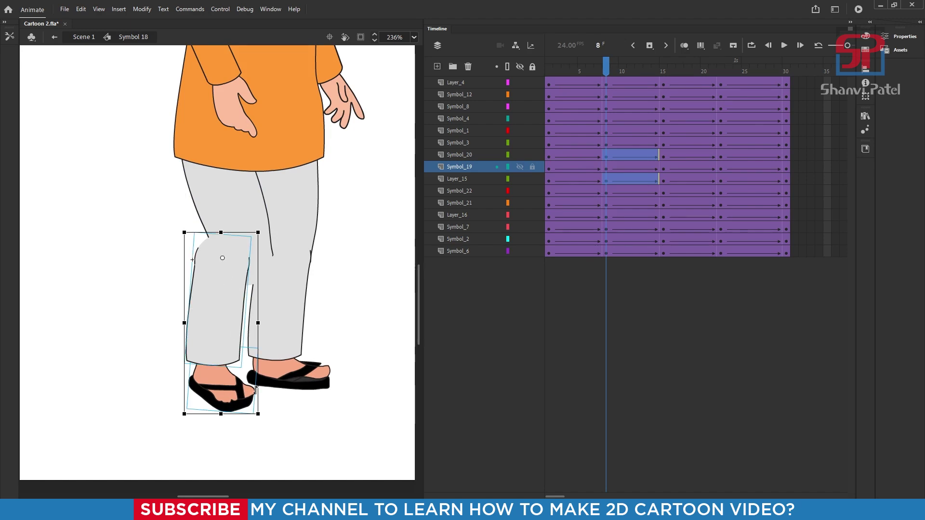
pyautogui.moveTo(265, 415); pyautogui.dragTo(140, 396)
pyautogui.moveTo(180, 293); pyautogui.dragTo(190, 303)
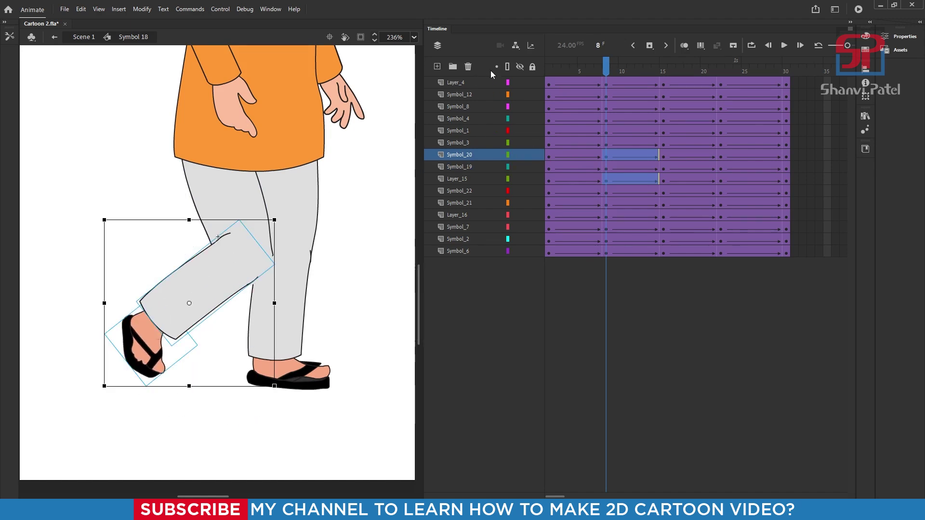
pyautogui.click(507, 67)
pyautogui.scroll(5, 235, 312)
pyautogui.hscroll(-2, 235, 306)
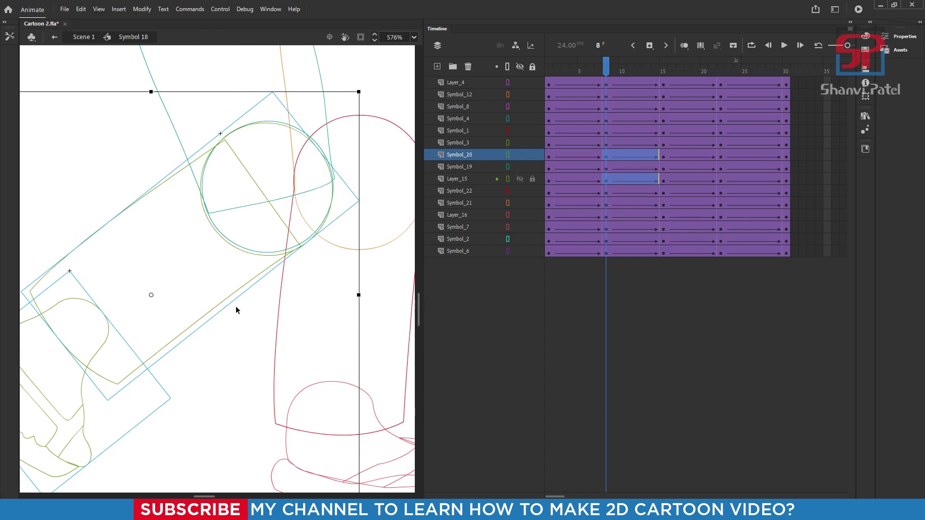
pyautogui.scroll(-5, 235, 310)
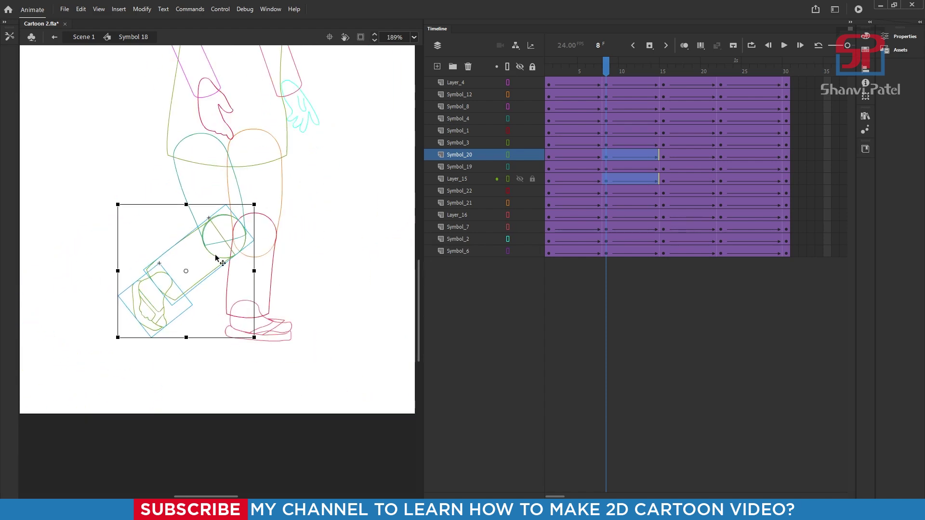
# Rotate the far leg's thigh (Symbol_21) forward about the hip at frame 22.
pyautogui.moveTo(607, 69); pyautogui.dragTo(722, 76)
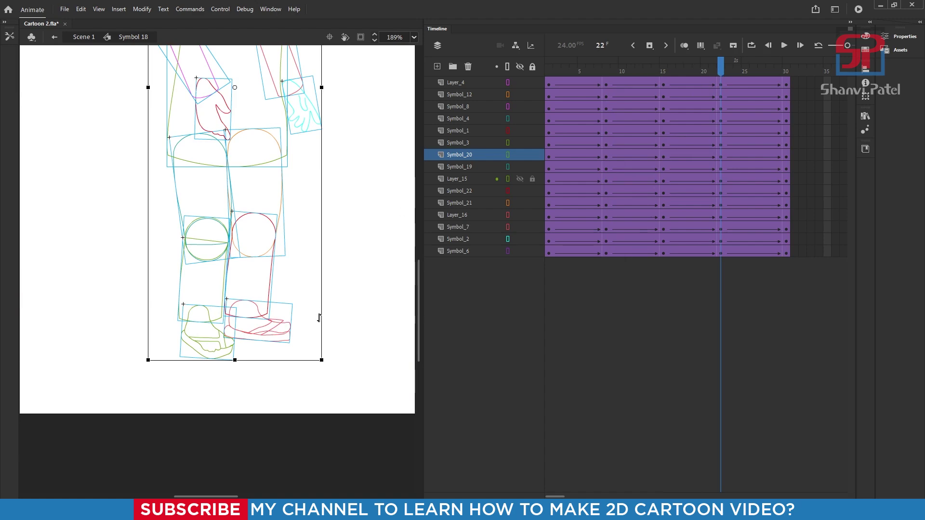
pyautogui.click(324, 347)
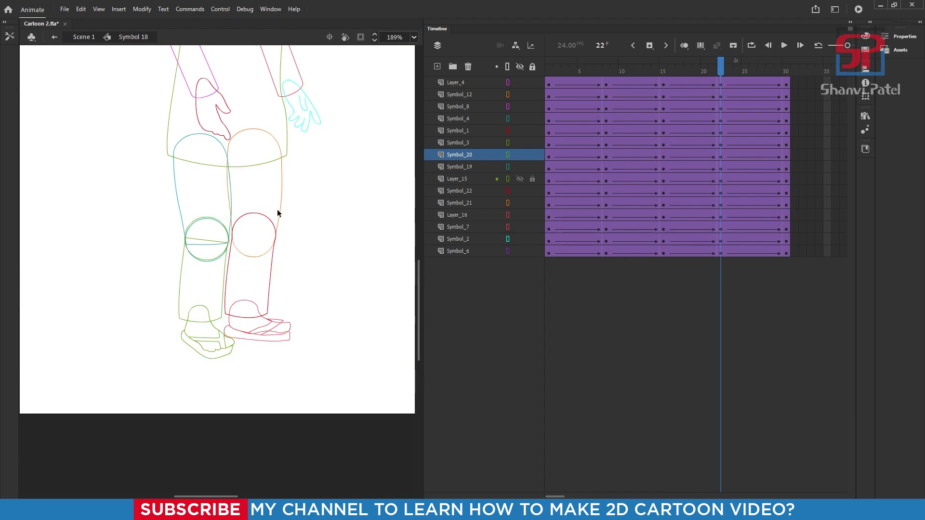
pyautogui.click(262, 182)
# Bend the far leg's shin and foot (Symbol_22 and Layer_16) backward at frame 22 and align them with the knee.
pyautogui.keyDown('shift'); pyautogui.click(248, 304); pyautogui.keyUp('shift')
pyautogui.scroll(5, 248, 304)
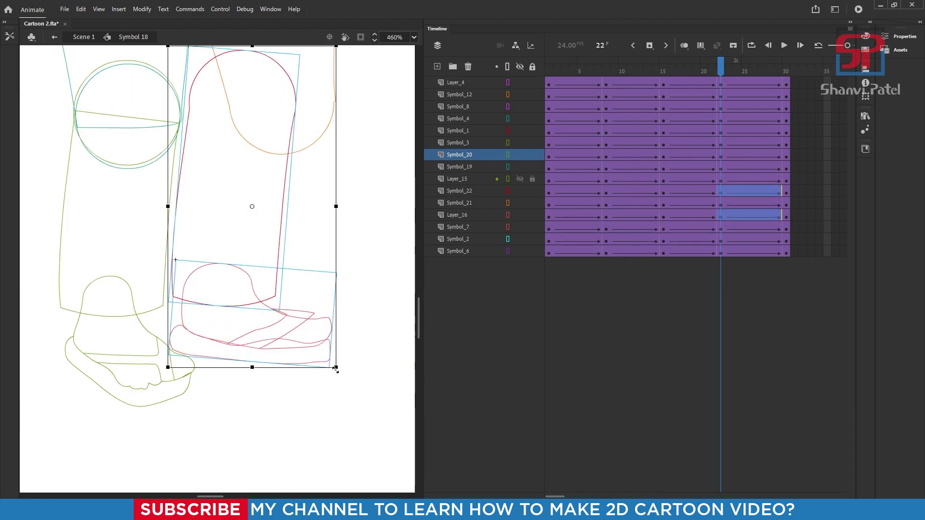
pyautogui.moveTo(322, 310); pyautogui.dragTo(239, 332)
pyautogui.scroll(3, 340, 192)
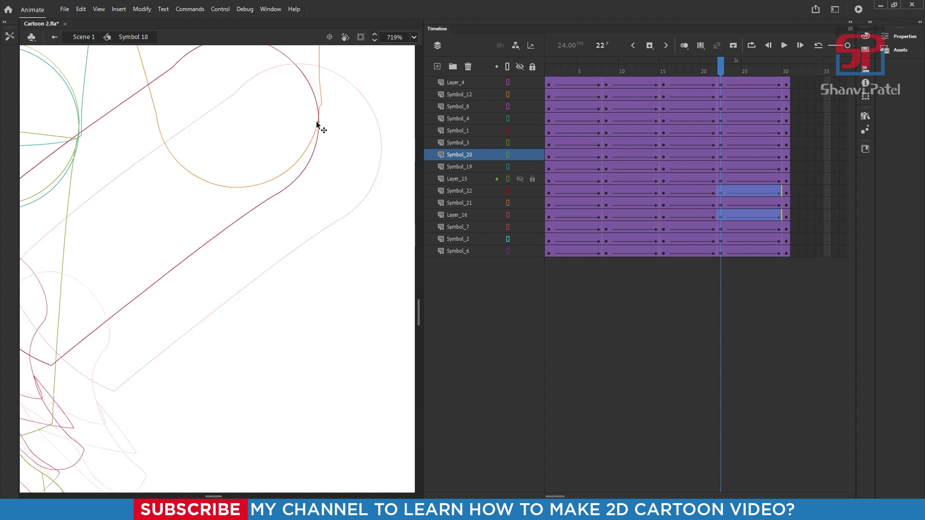
pyautogui.click(319, 110)
pyautogui.moveTo(321, 110); pyautogui.dragTo(321, 110)
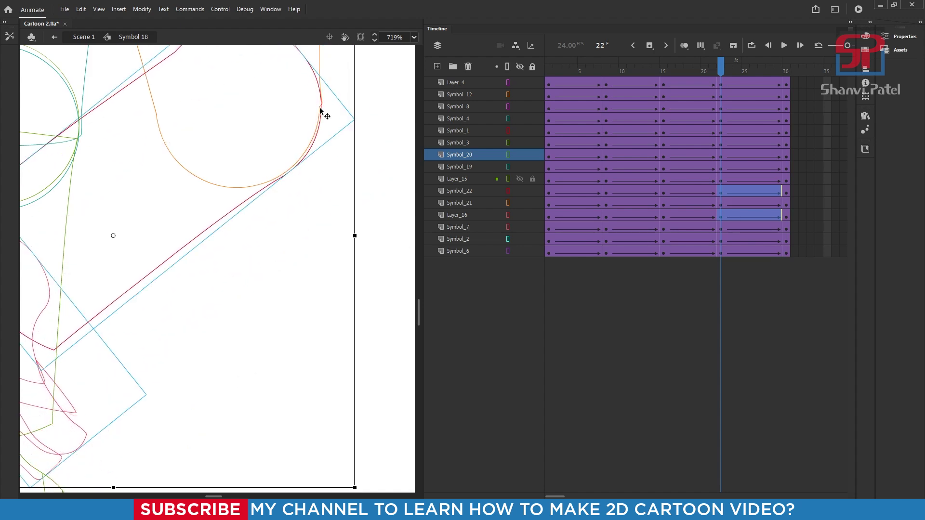
pyautogui.scroll(-5, 311, 224)
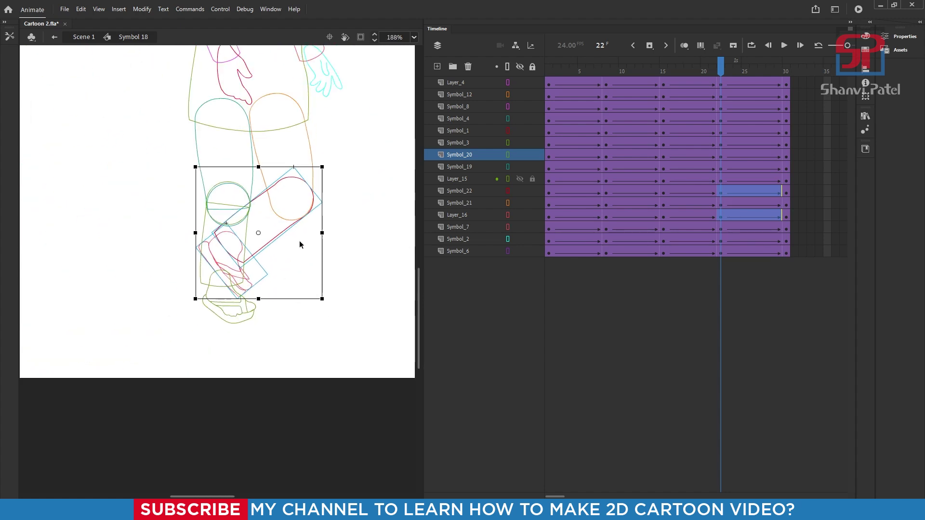
# Turn off the outline display for all layers so the character shows in full colour.
pyautogui.click(463, 191)
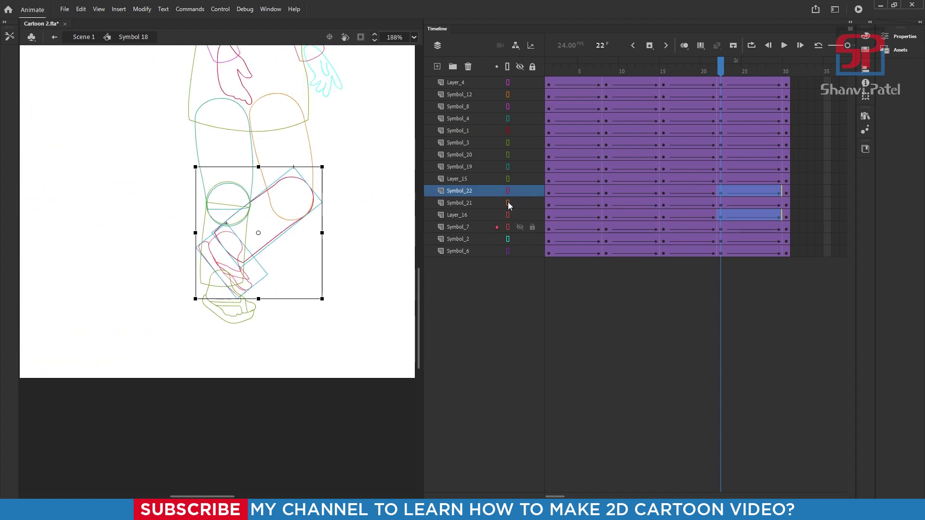
pyautogui.click(508, 67)
pyautogui.scroll(-2, 236, 282)
pyautogui.scroll(-2, 284, 241)
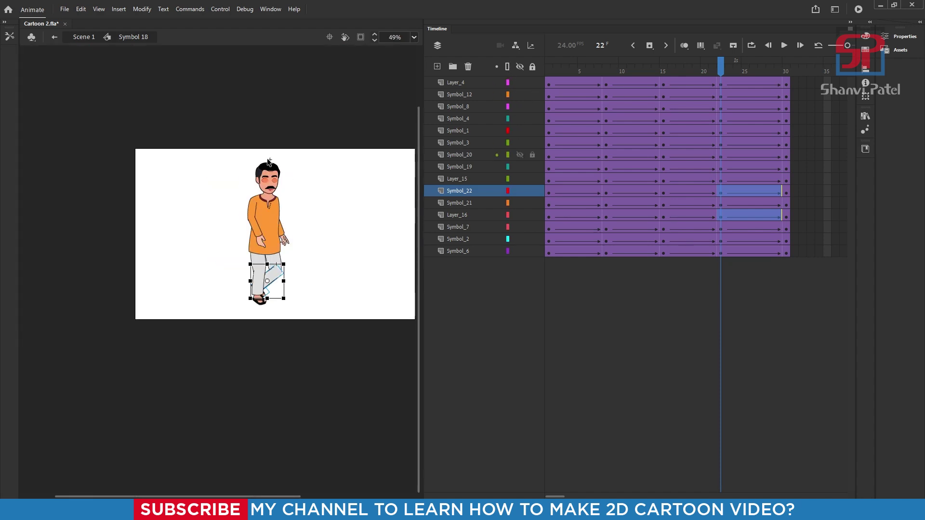
pyautogui.scroll(2, 331, 330)
pyautogui.scroll(-2, 313, 338)
pyautogui.scroll(3, 304, 345)
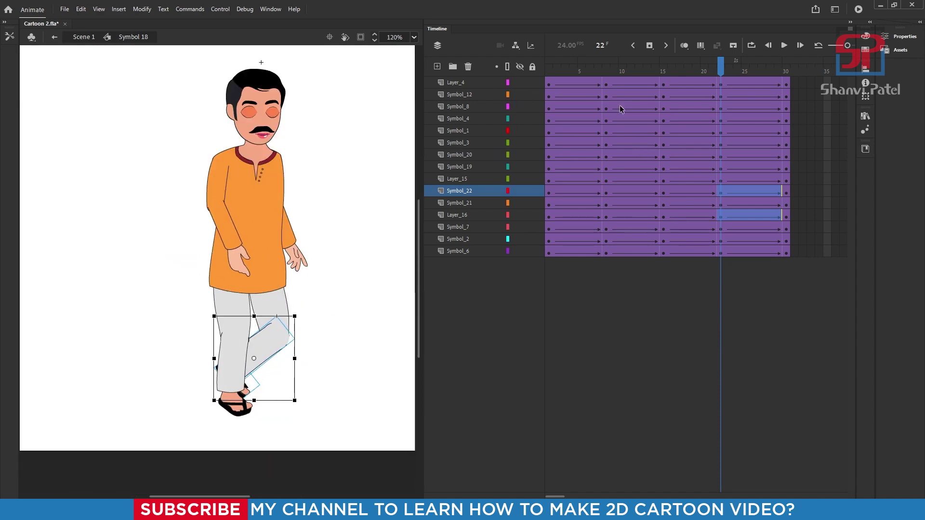
# Play the walk animation from frame 1 to check the leg movement, and return to frame 1.
pyautogui.moveTo(564, 70); pyautogui.dragTo(539, 103)
pyautogui.press('Return')
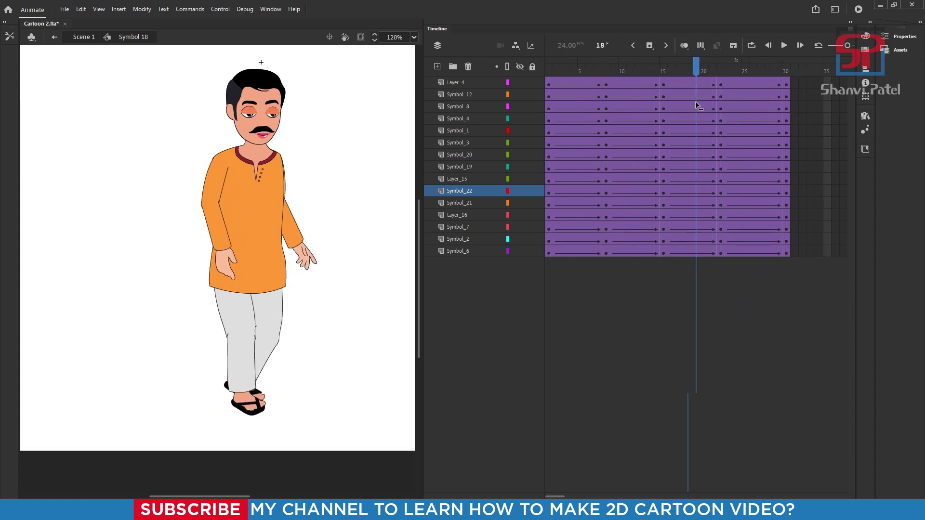
pyautogui.click(784, 45)
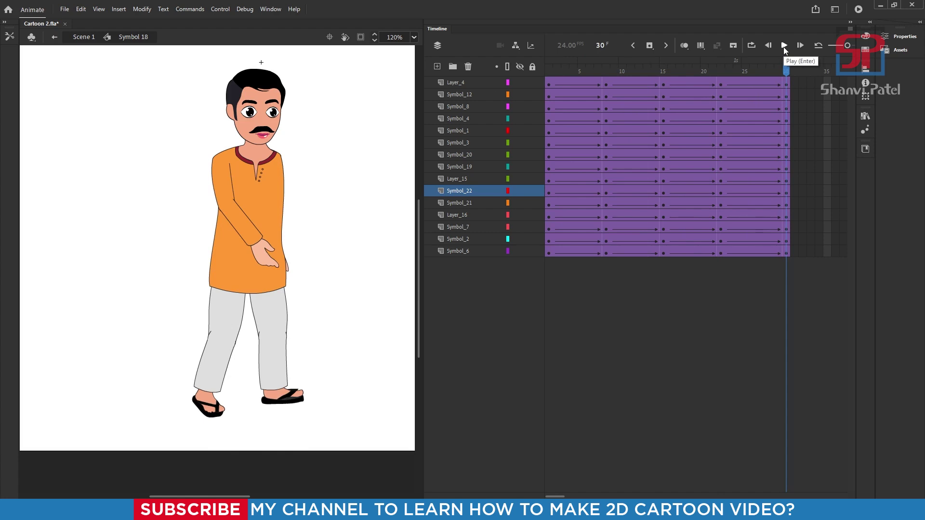
pyautogui.click(784, 45)
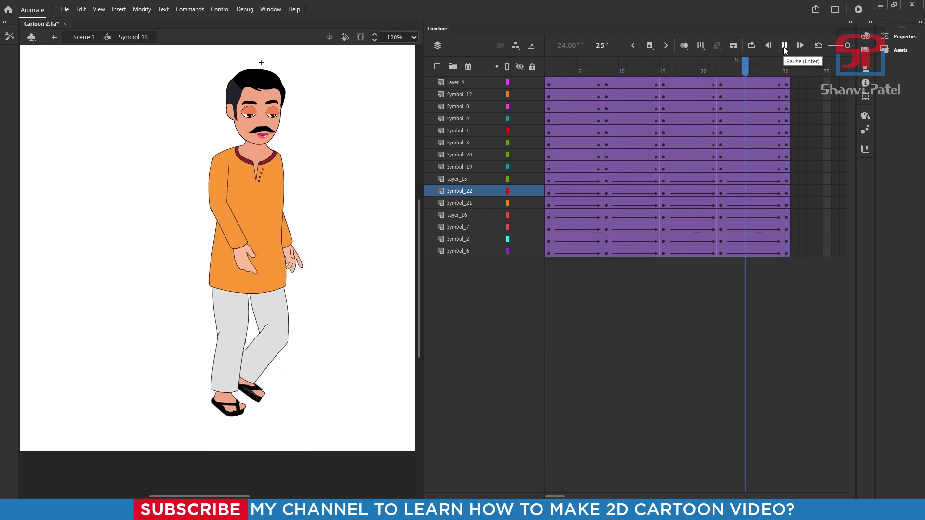
pyautogui.click(768, 46)
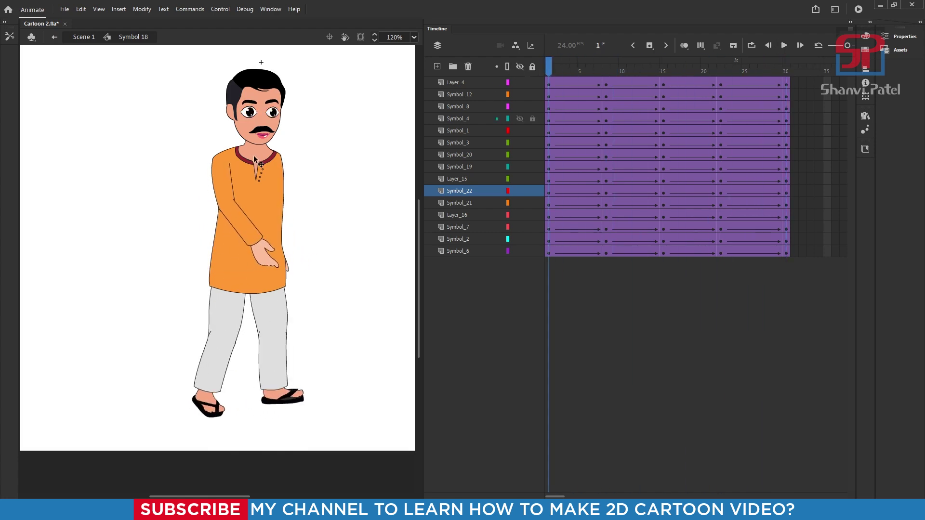
# Select all of the character's parts at frame 1 and nudge them slightly downward.
pyautogui.scroll(-2, 255, 157)
pyautogui.moveTo(185, 86); pyautogui.dragTo(345, 330)
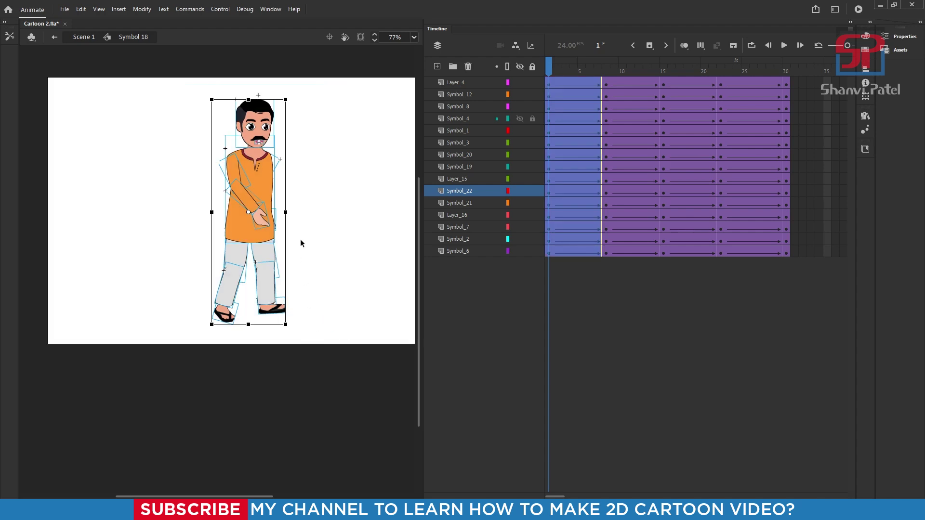
pyautogui.press('Down')
pyautogui.press('Down')
pyautogui.press('Down')
pyautogui.press('Down')
pyautogui.press('Down')
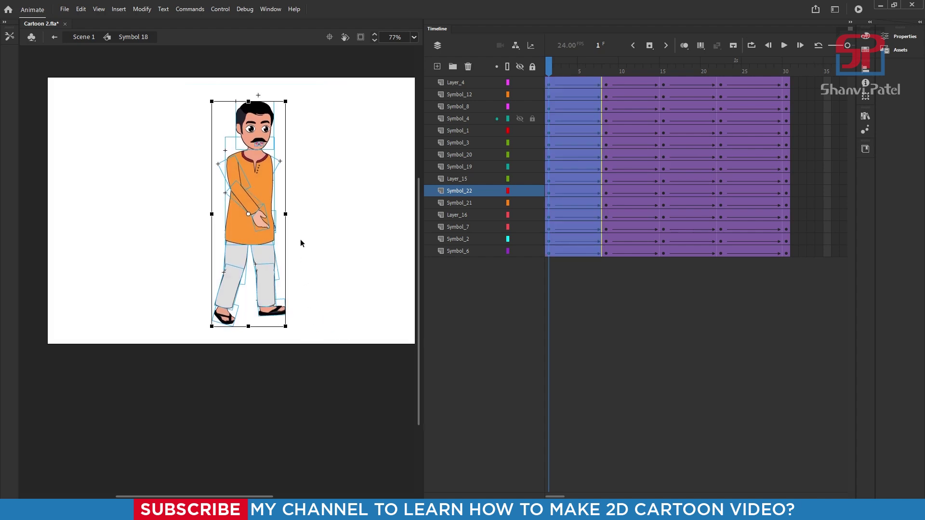
pyautogui.press('Down')
# Select the whole character at frame 15 and nudge it slightly downward.
pyautogui.moveTo(630, 73); pyautogui.dragTo(663, 75)
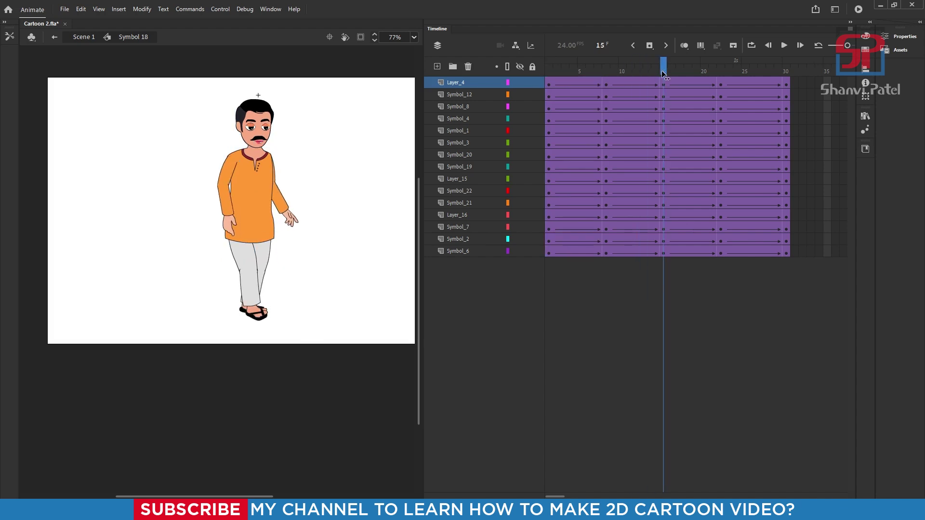
pyautogui.moveTo(164, 80); pyautogui.dragTo(324, 343)
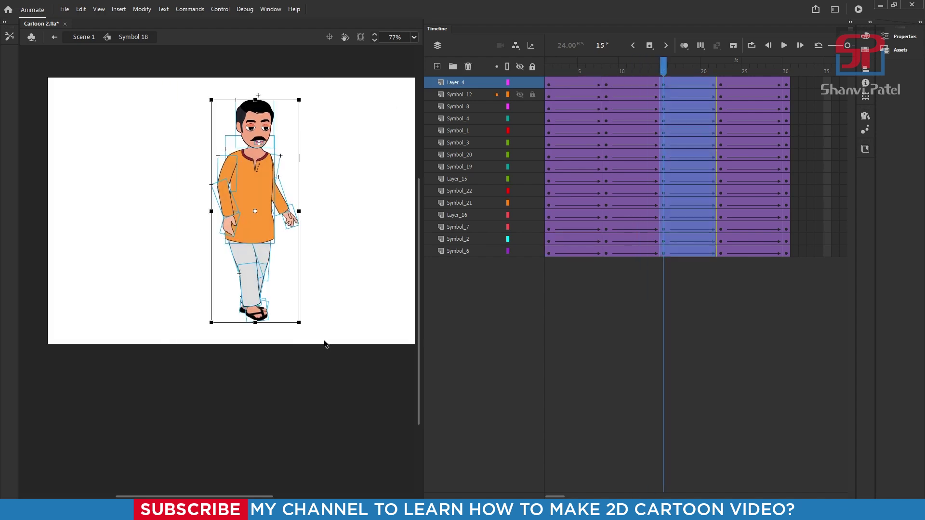
pyautogui.press('Down')
pyautogui.press('Down')
pyautogui.press('Down')
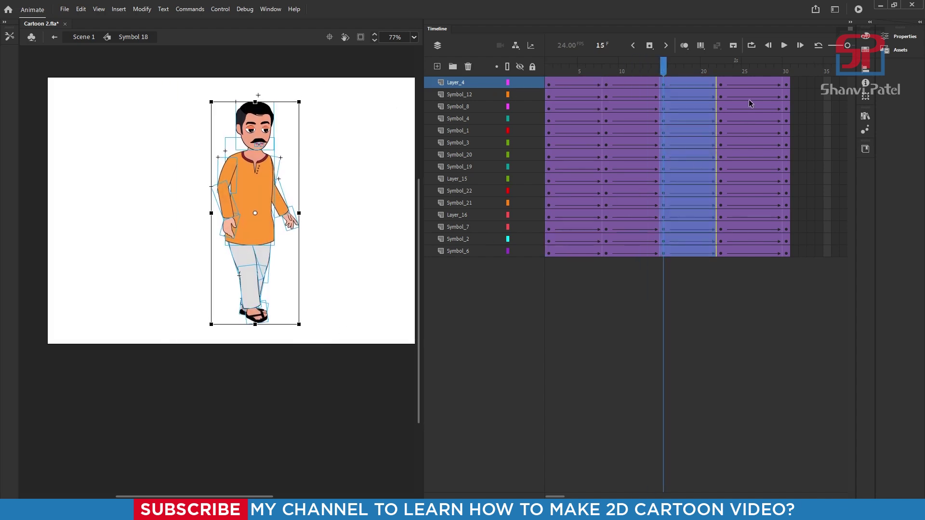
# Nudge the whole character slightly downward at frame 30 and clear the selection.
pyautogui.moveTo(760, 75); pyautogui.dragTo(785, 74)
pyautogui.moveTo(185, 86); pyautogui.dragTo(319, 336)
pyautogui.press('Down')
pyautogui.press('Down')
pyautogui.press('Down')
pyautogui.press('Down')
pyautogui.press('Down')
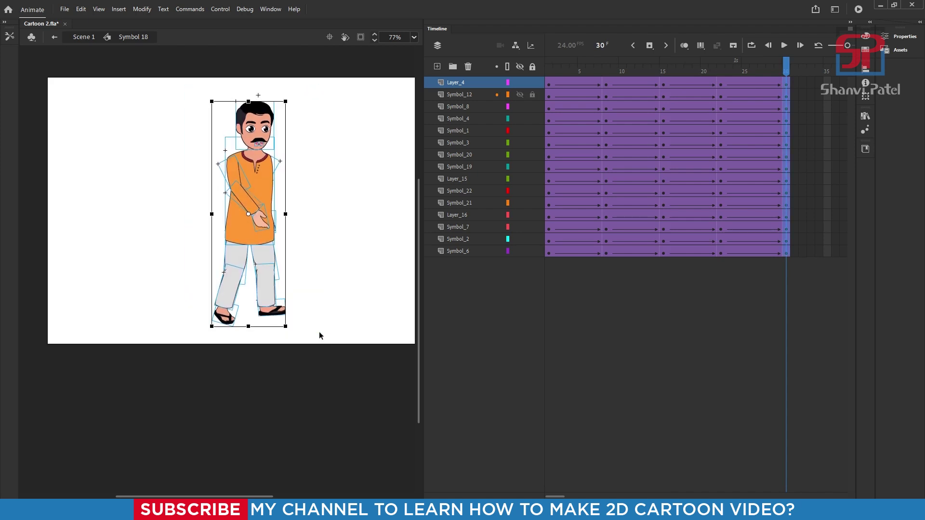
pyautogui.click(343, 211)
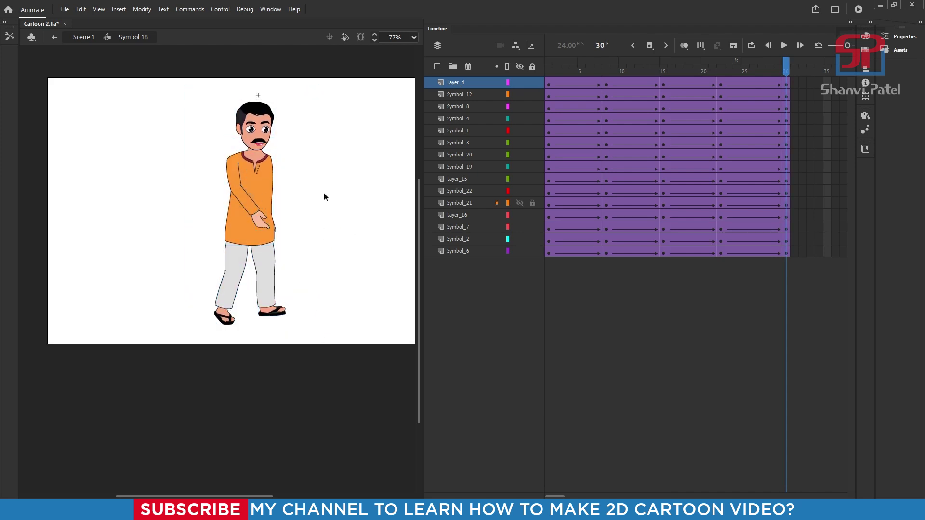
# Return to Scene 1 and preview the walk cycle in a maximized test movie window.
pyautogui.doubleClick(303, 175)
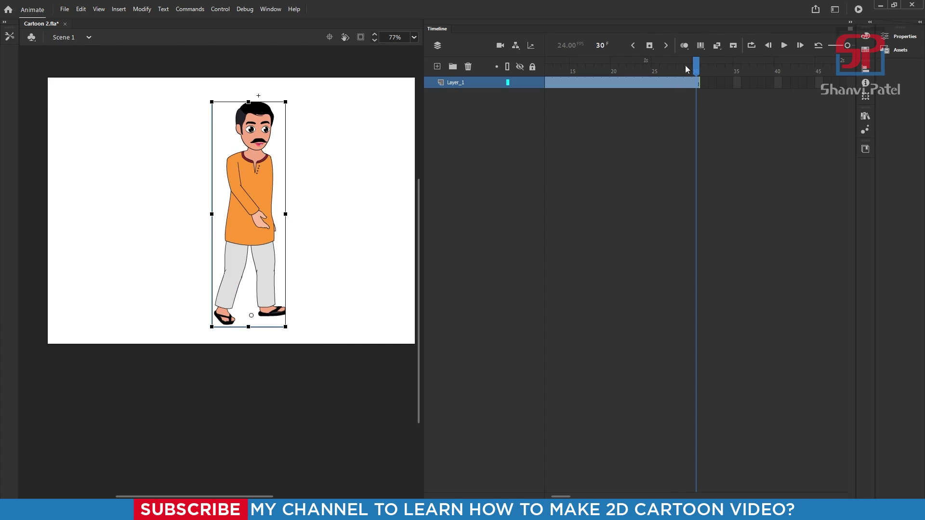
pyautogui.press('Return')
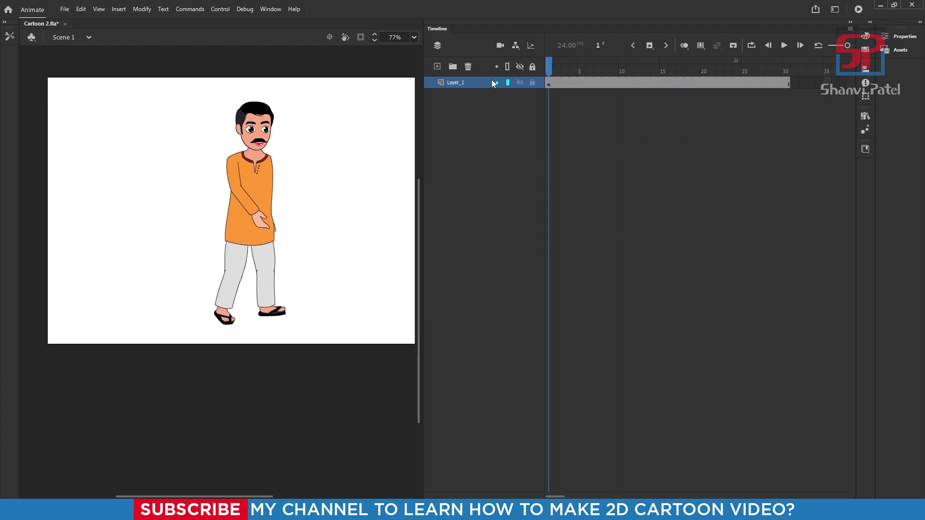
pyautogui.hotkey('ctrl', 'Return')
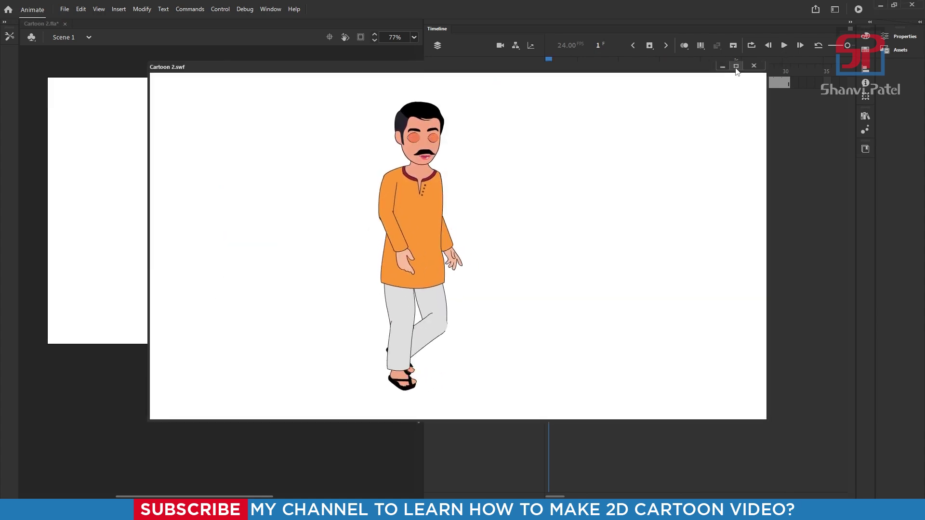
pyautogui.click(735, 67)
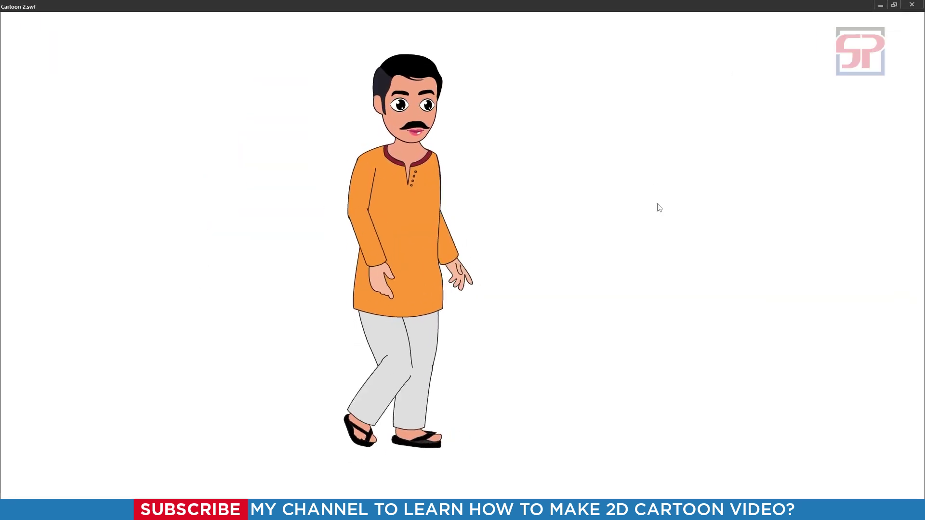